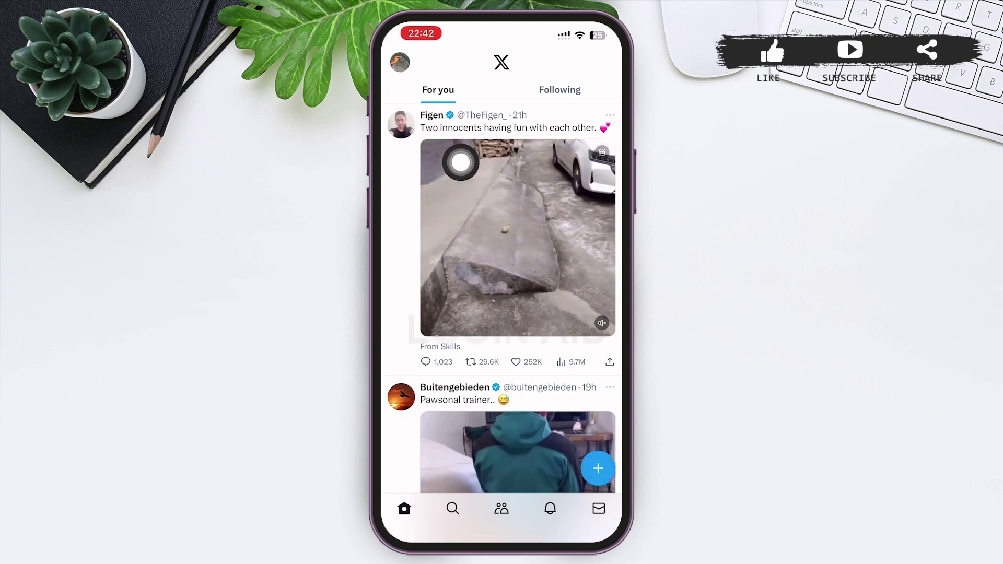
Open Settings and privacy from the profile drawer's Settings and Support menu
{"action": "left_click_drag", "start_coordinate": [423, 145], "coordinate": [597, 260]}
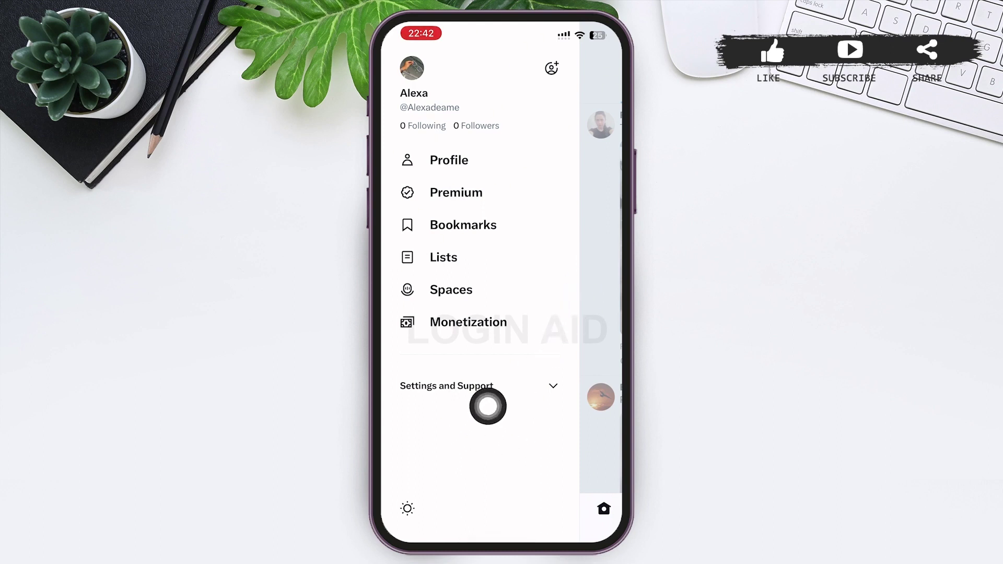
{"action": "left_click", "coordinate": [414, 408]}
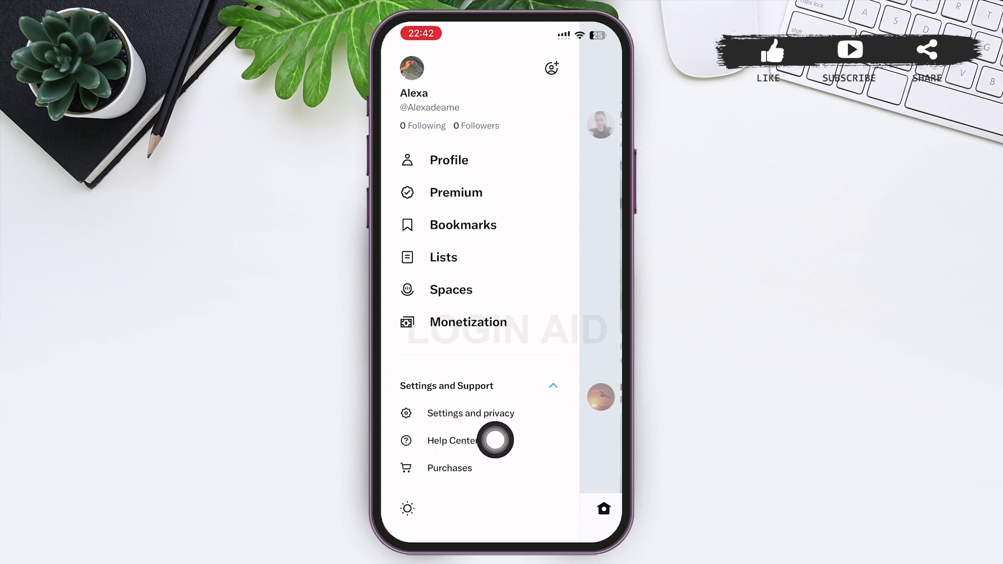
{"action": "left_click", "coordinate": [471, 413]}
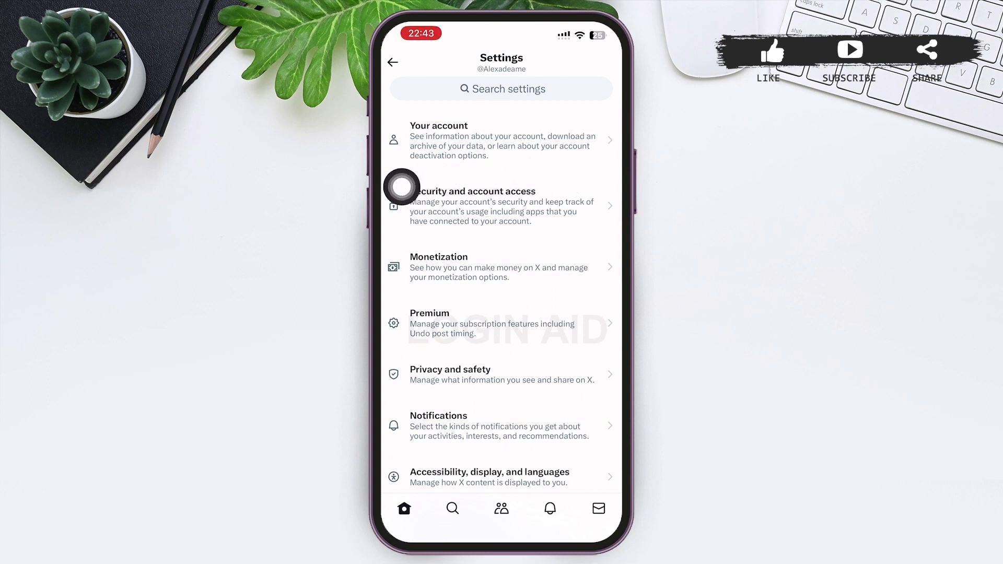
Open Account information under Your account in Settings
{"action": "left_click", "coordinate": [402, 186]}
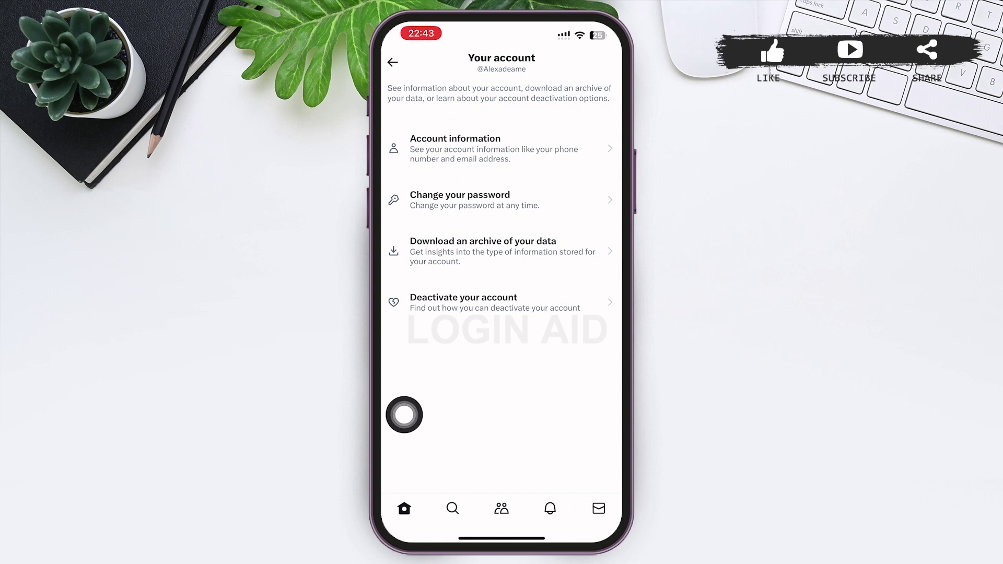
{"action": "left_click", "coordinate": [404, 183]}
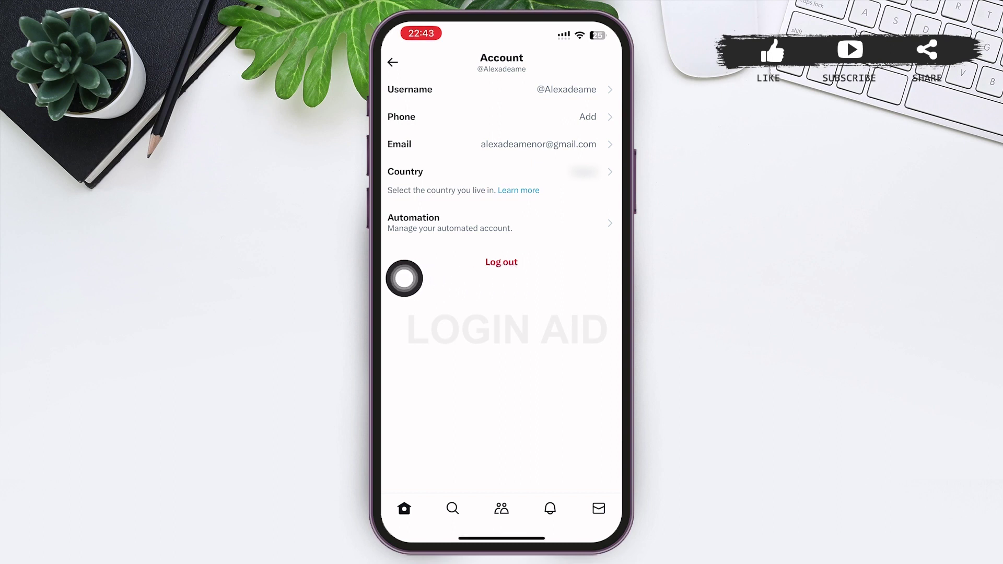
Log out from the Account information page and confirm the log-out prompt
{"action": "left_click", "coordinate": [502, 262]}
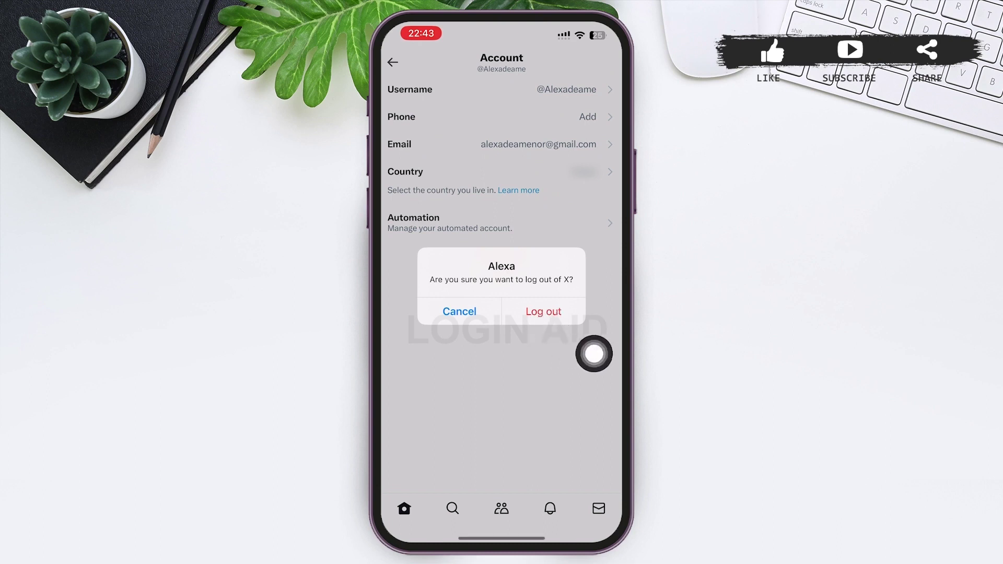
{"action": "left_click", "coordinate": [542, 311]}
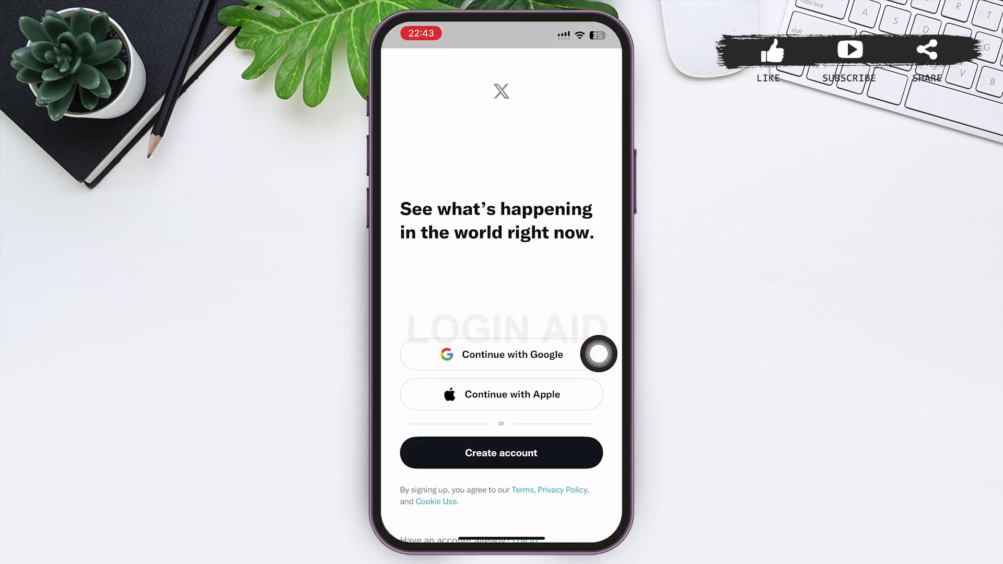